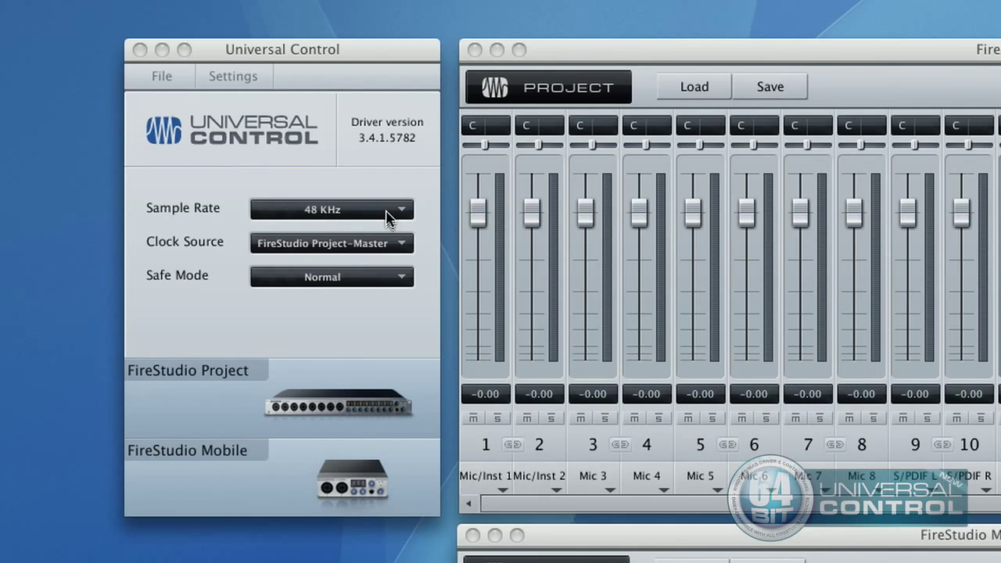
# - Check the interface's sample rates, then list the song's external devices: a generic controller and a FaderPort
pyautogui.click(388, 218)
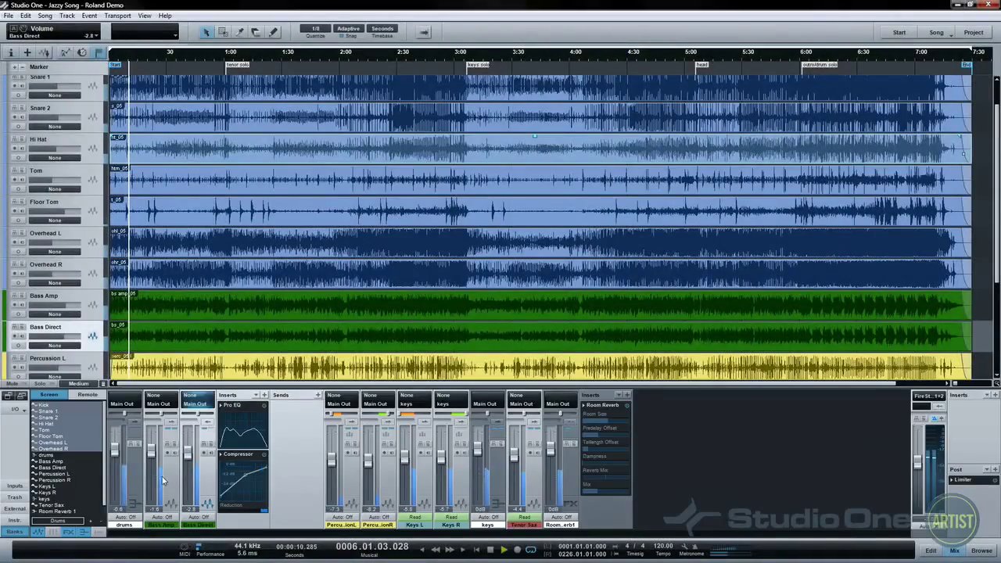
pyautogui.click(14, 508)
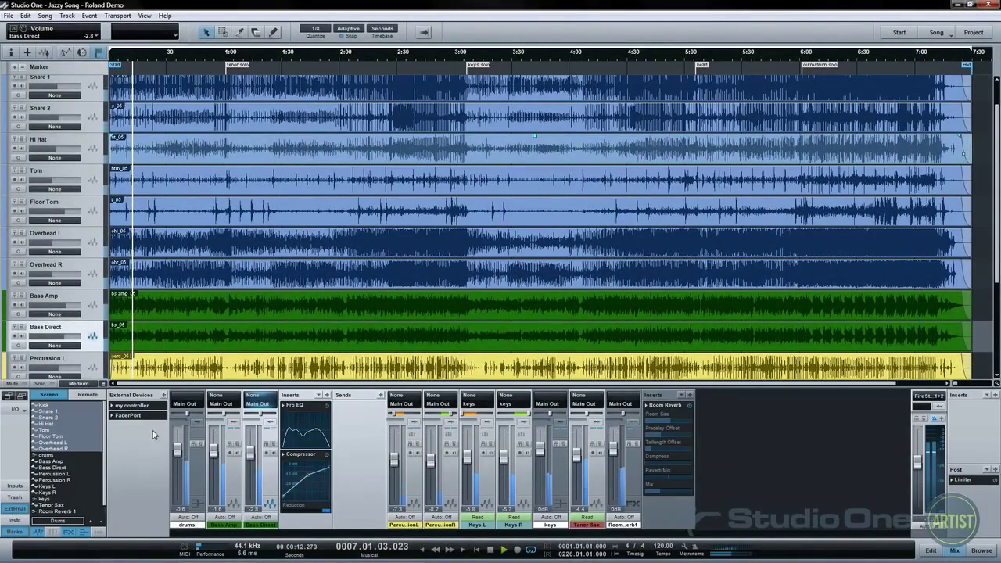